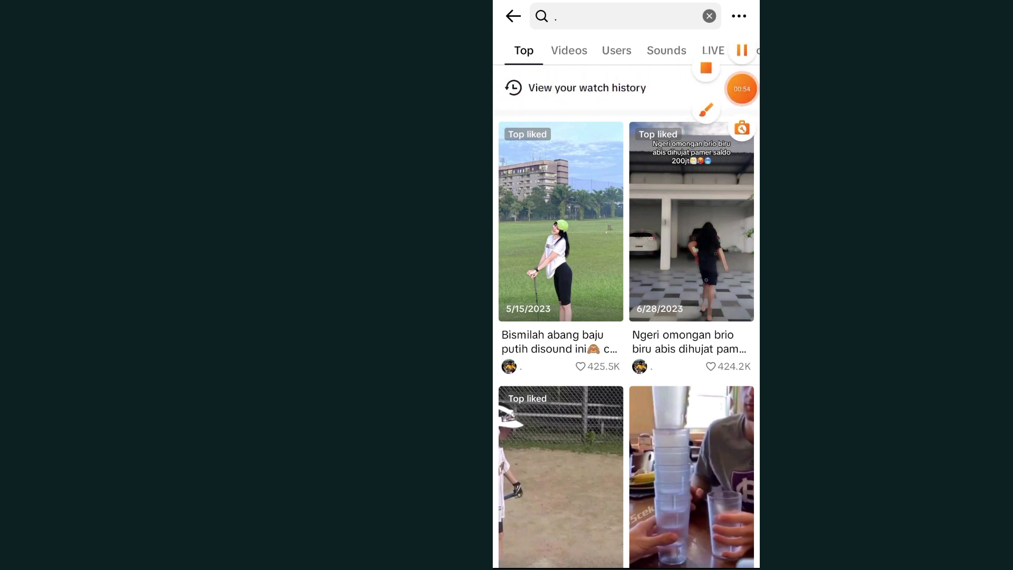
Go to 'View your watch history' above the search results to see today's watched videos
click(587, 87)
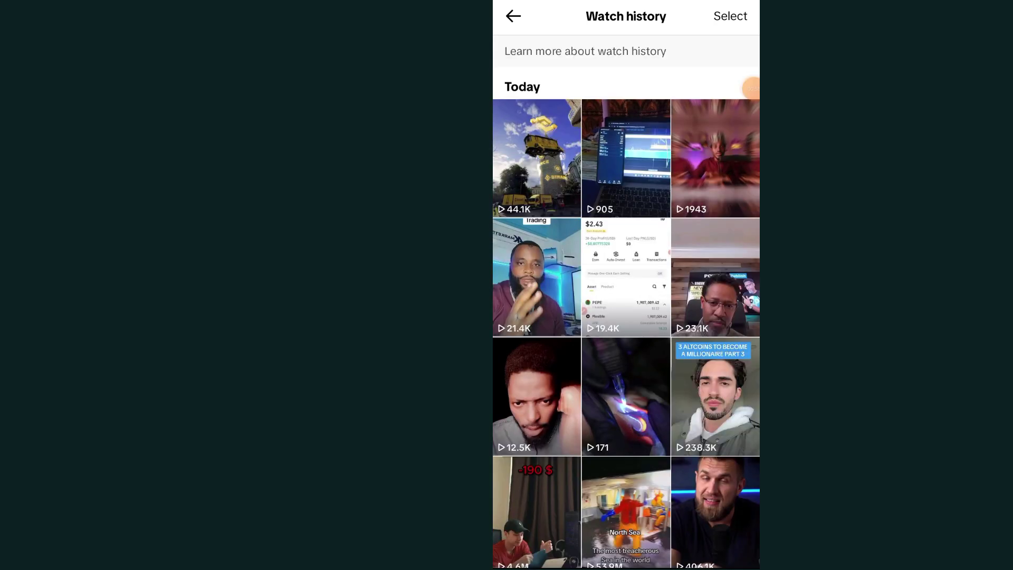
scroll(625, 317, down, 2)
scroll(625, 317, down, 3)
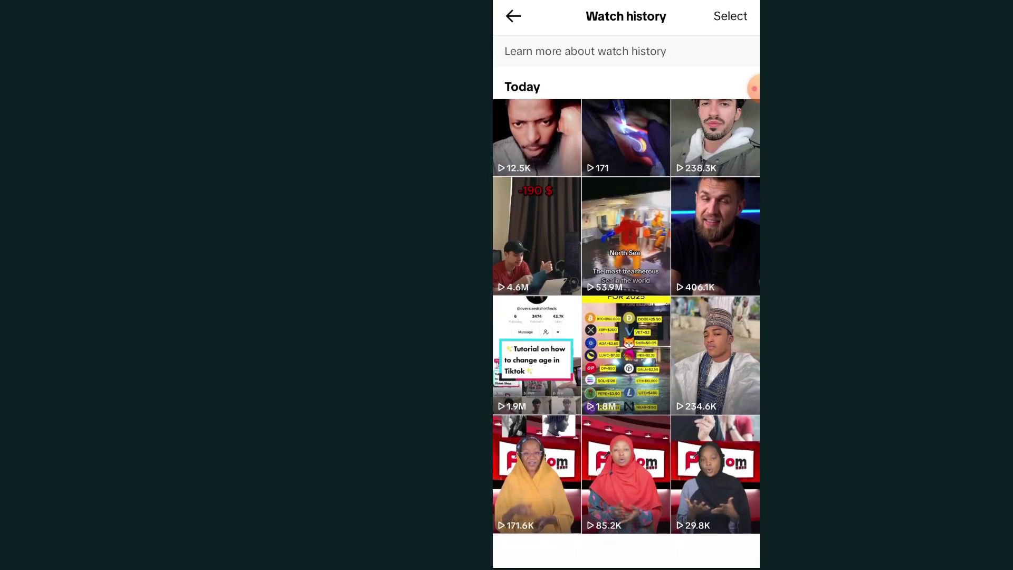
scroll(625, 316, down, 10)
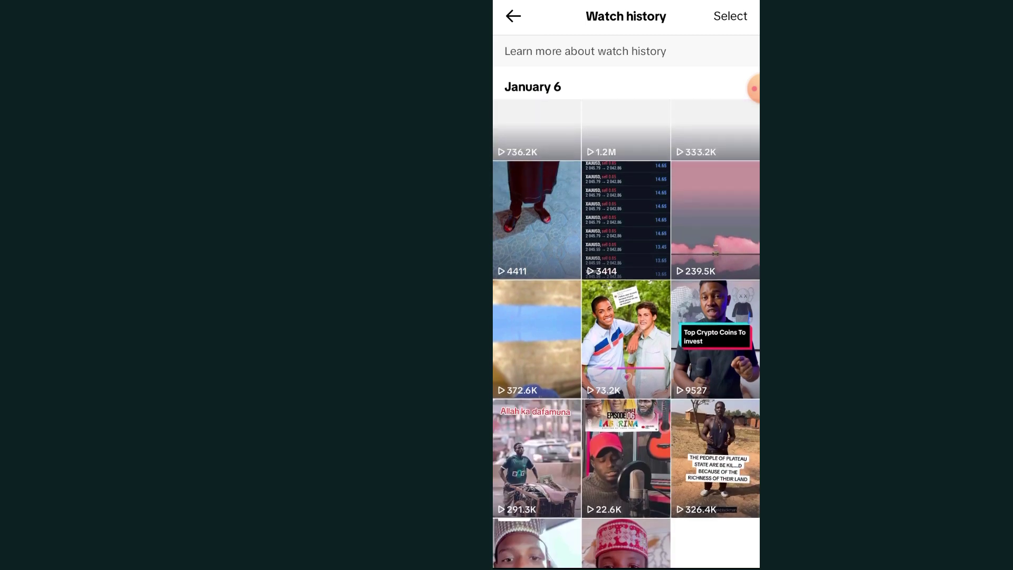
scroll(625, 317, down, 6)
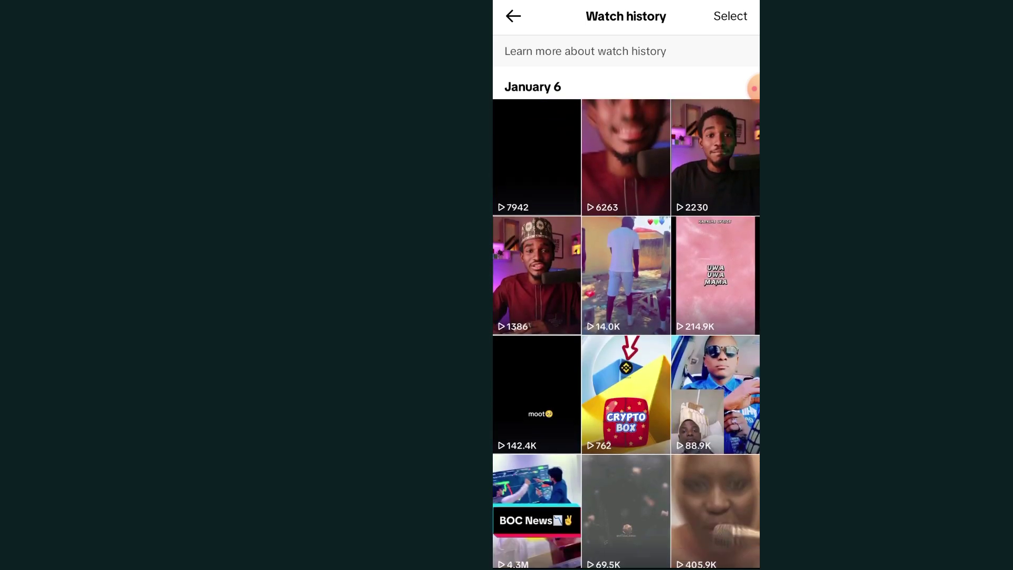
scroll(625, 316, down, 8)
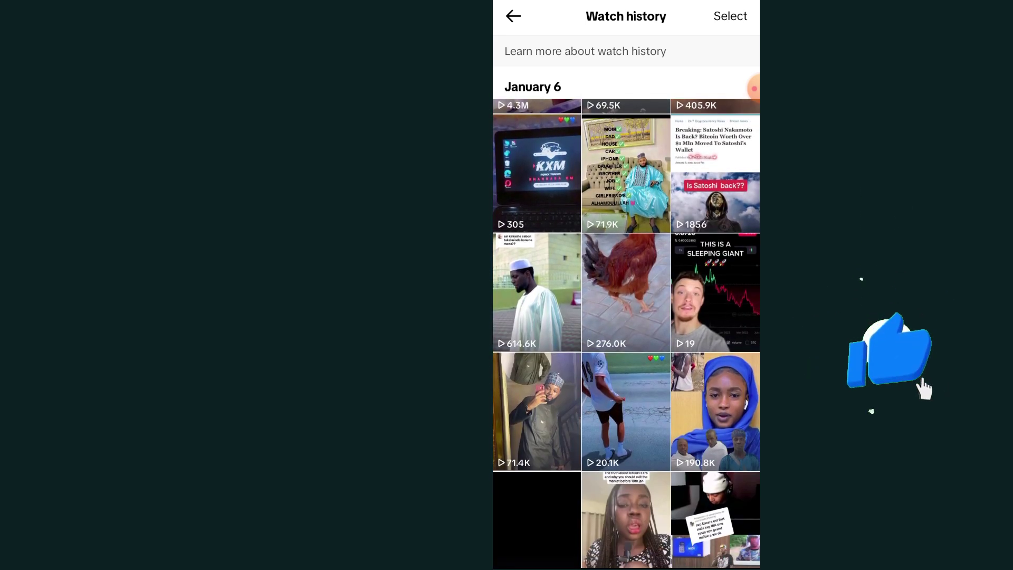